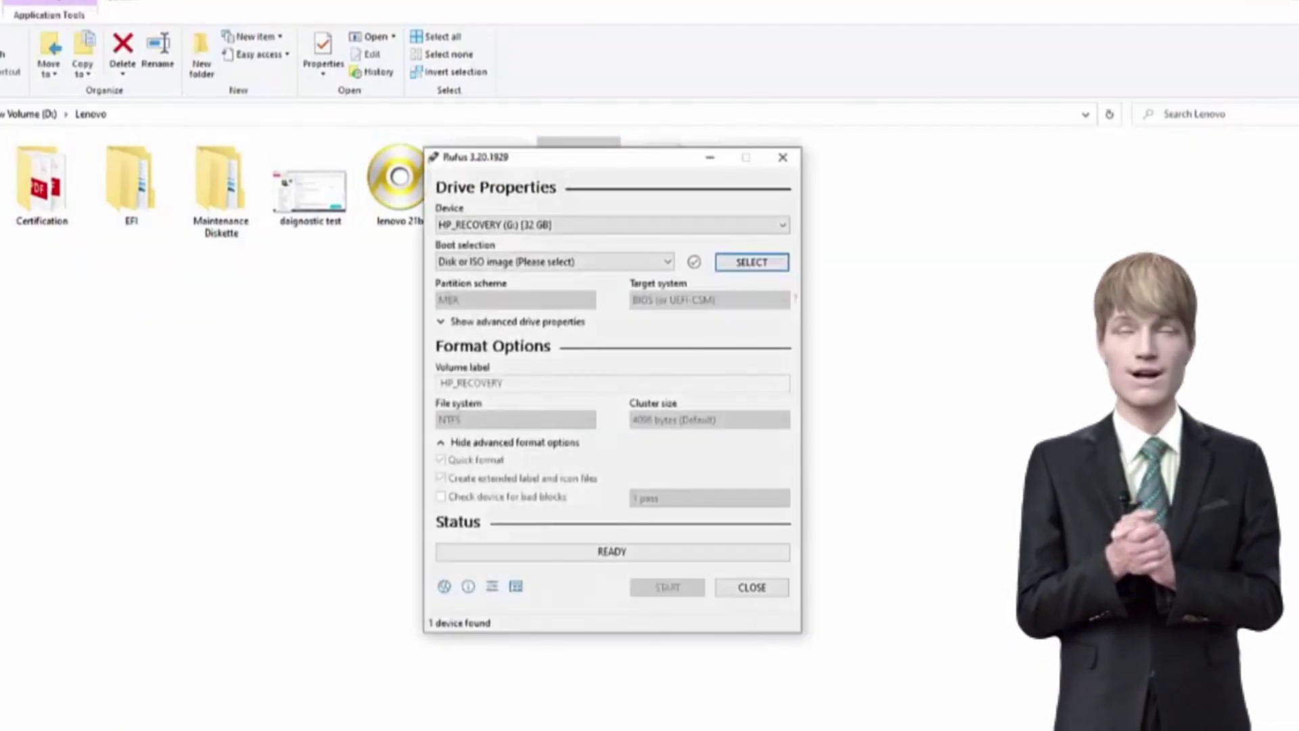
# - Choose the lenovo 21b ISO from the Lenovo folder on D: as Rufus's boot image
pyautogui.moveTo(539, 156); pyautogui.dragTo(619, 170)
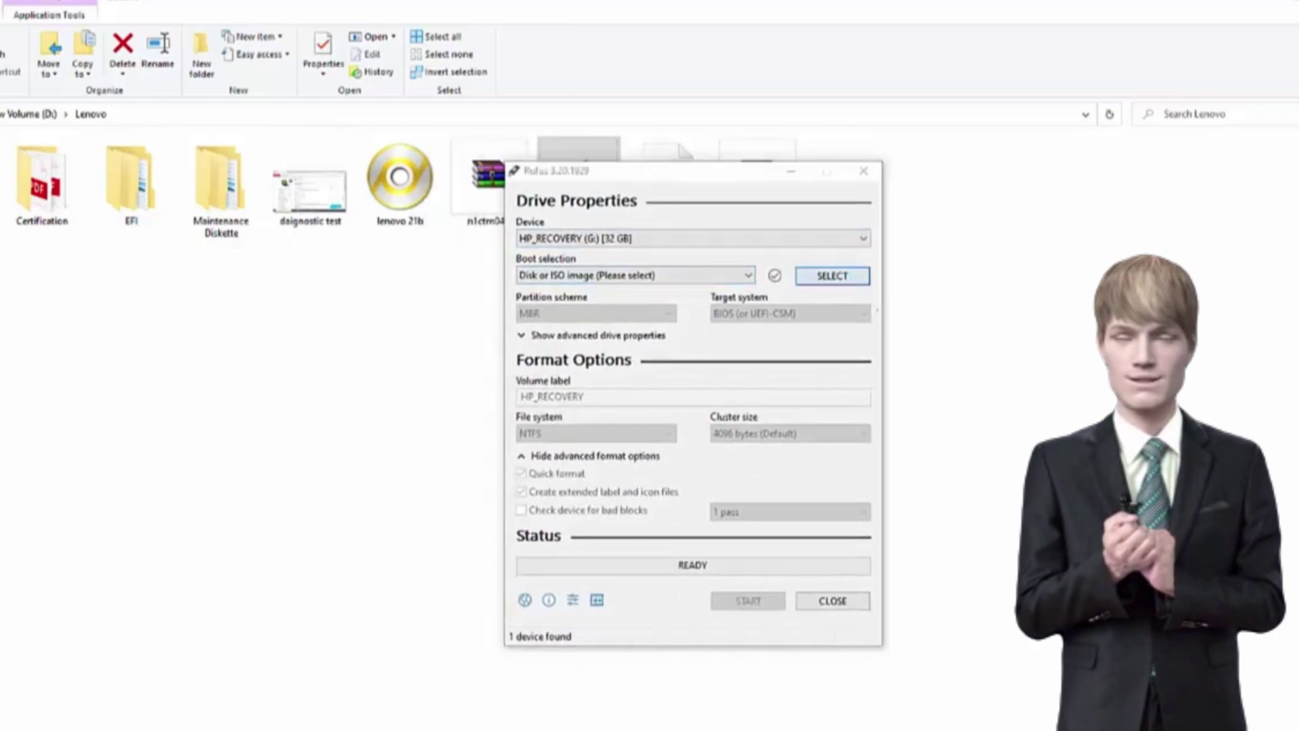
pyautogui.click(832, 275)
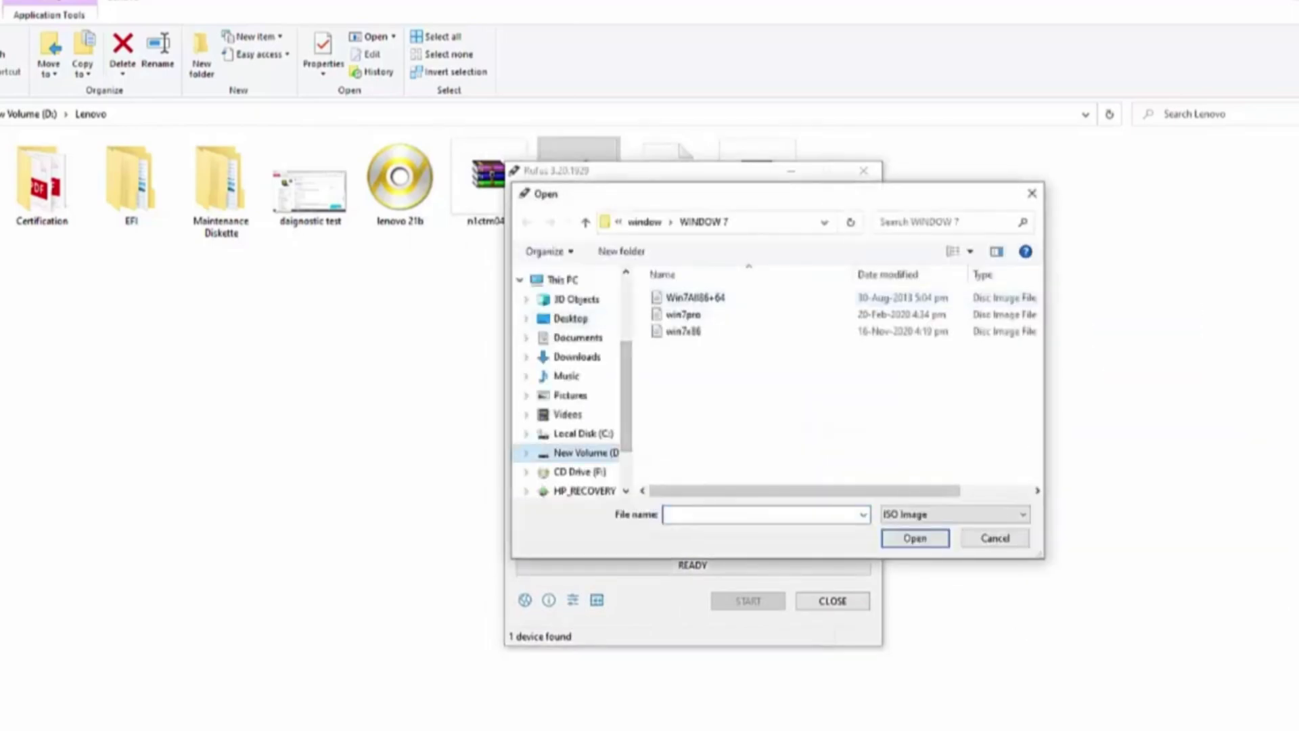
pyautogui.click(586, 452)
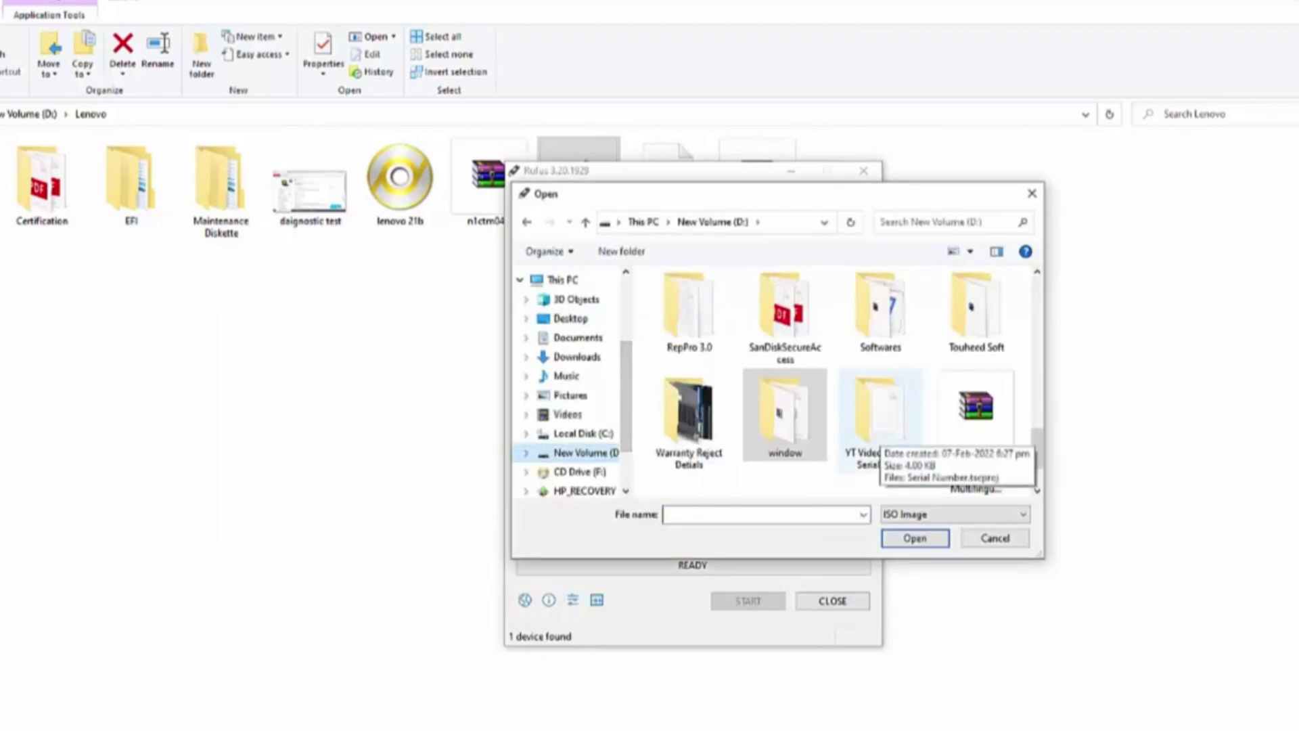
pyautogui.scroll(-2, 842, 386)
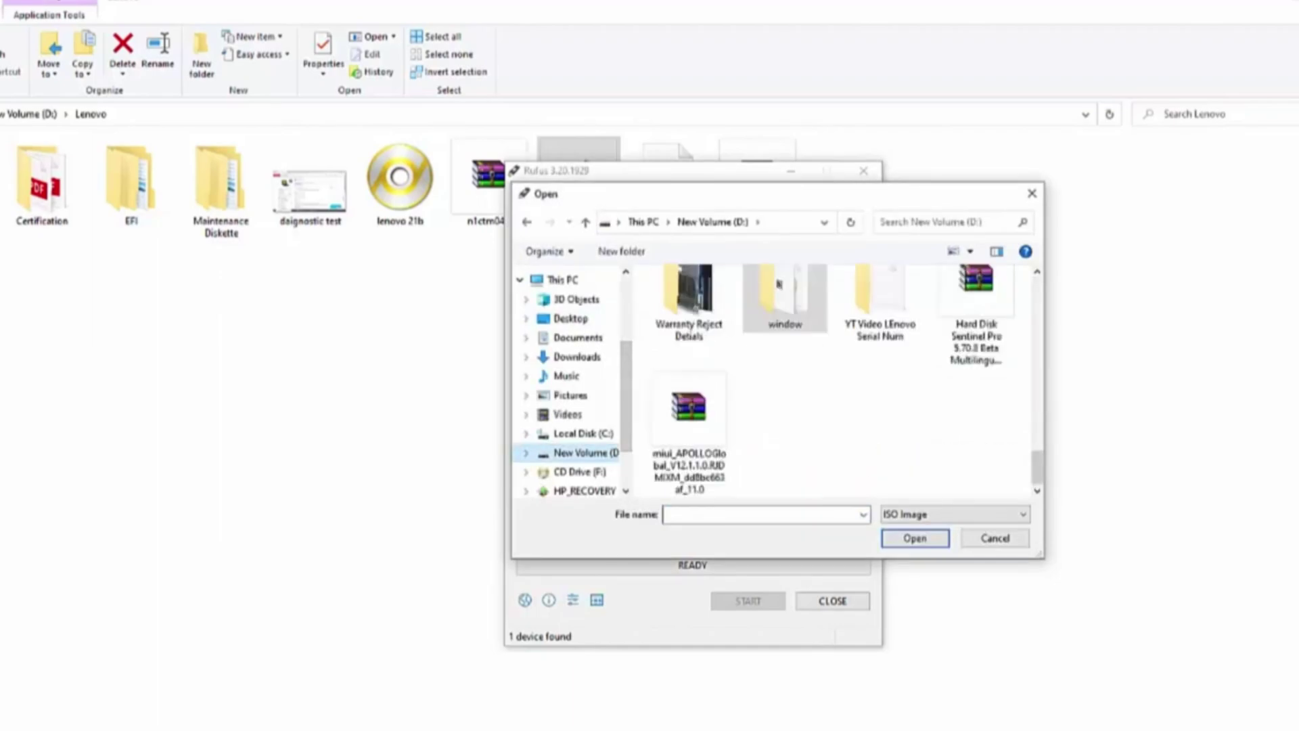
pyautogui.scroll(1, 785, 305)
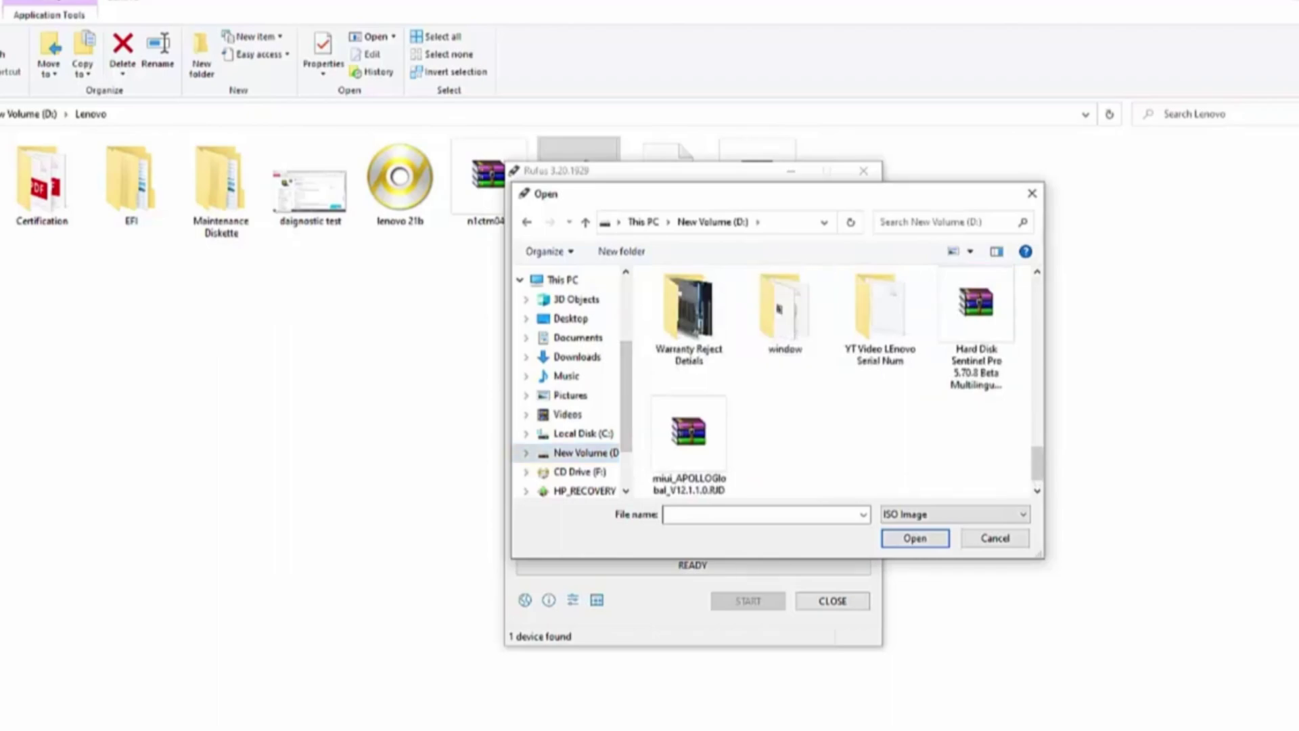
pyautogui.scroll(2, 842, 386)
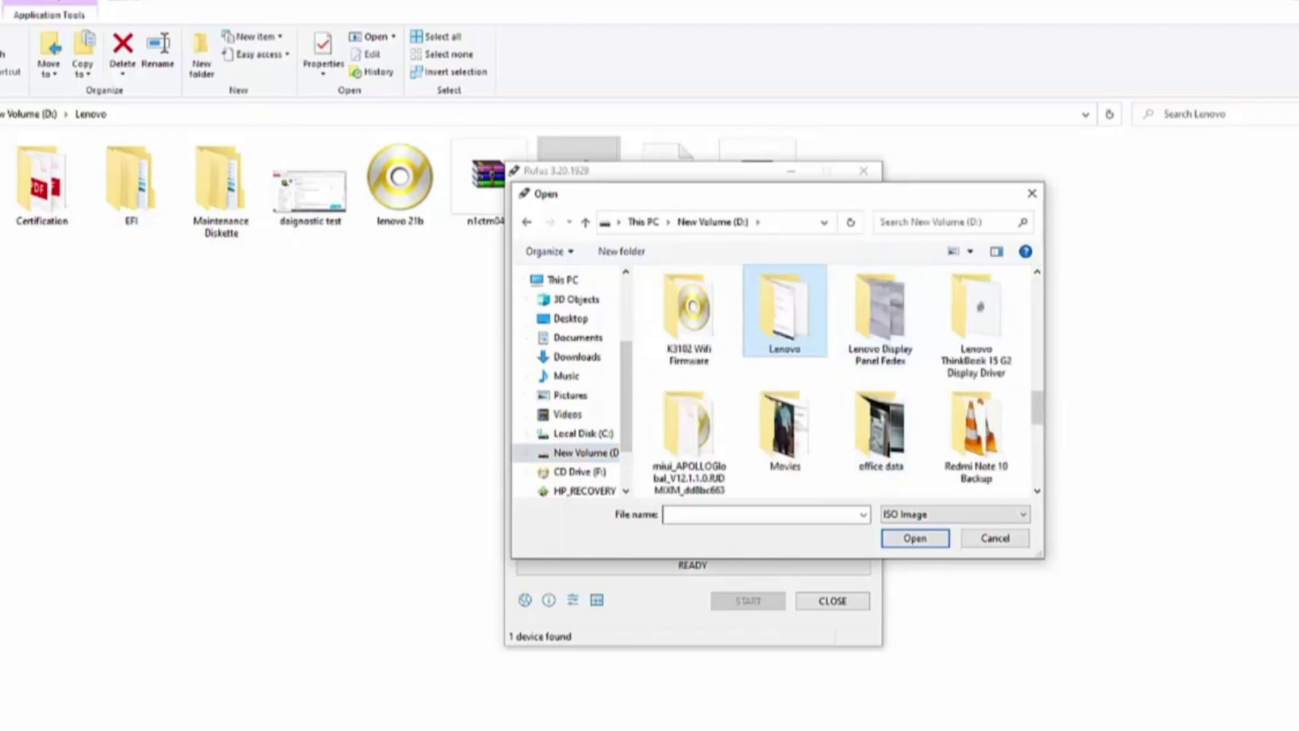
pyautogui.doubleClick(785, 320)
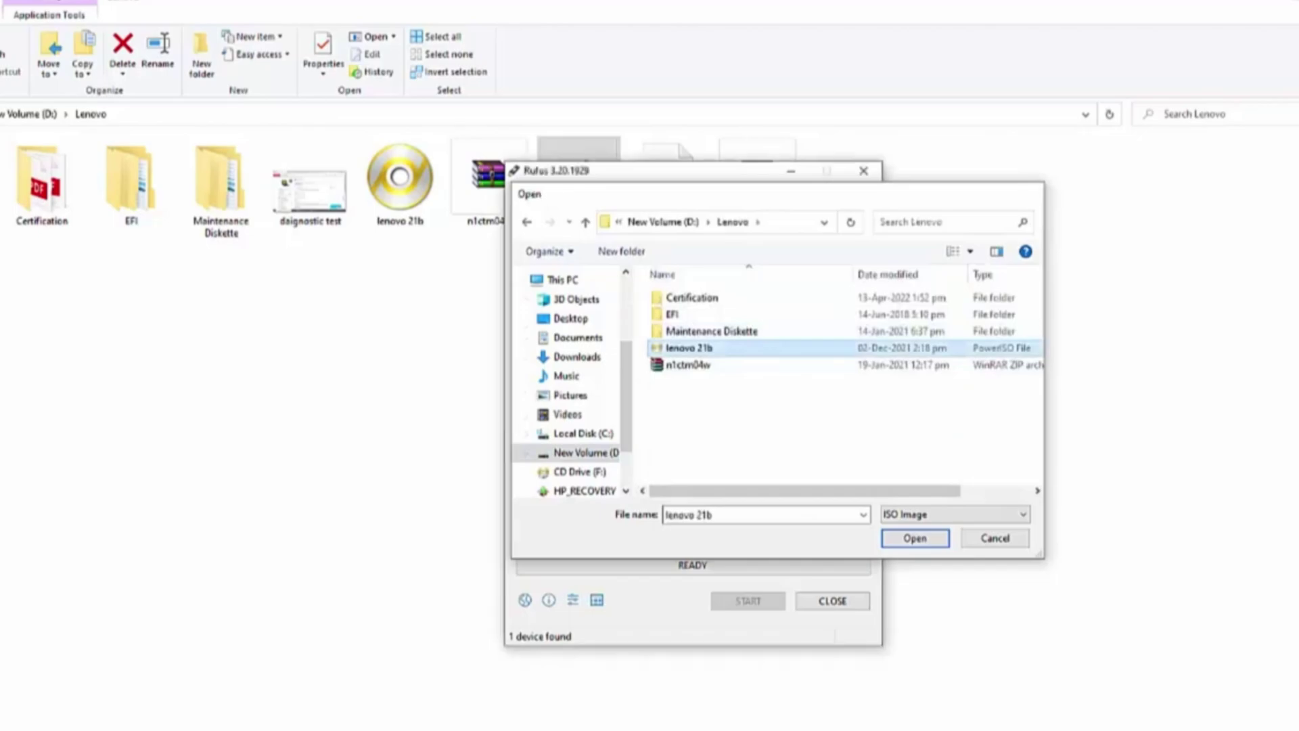
# - Confirm the lenovo 21b image and accept erasing the drive's data so writing proceeds
pyautogui.press('Return')
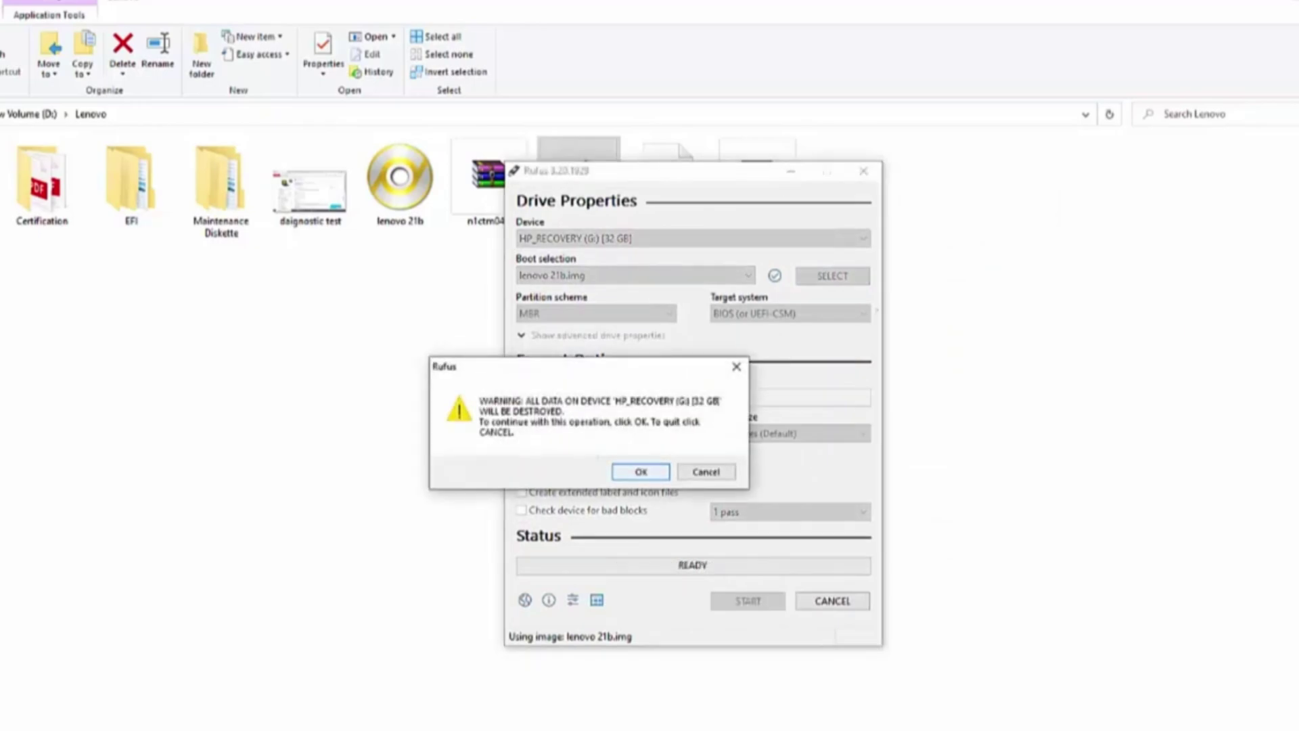
pyautogui.press('Return')
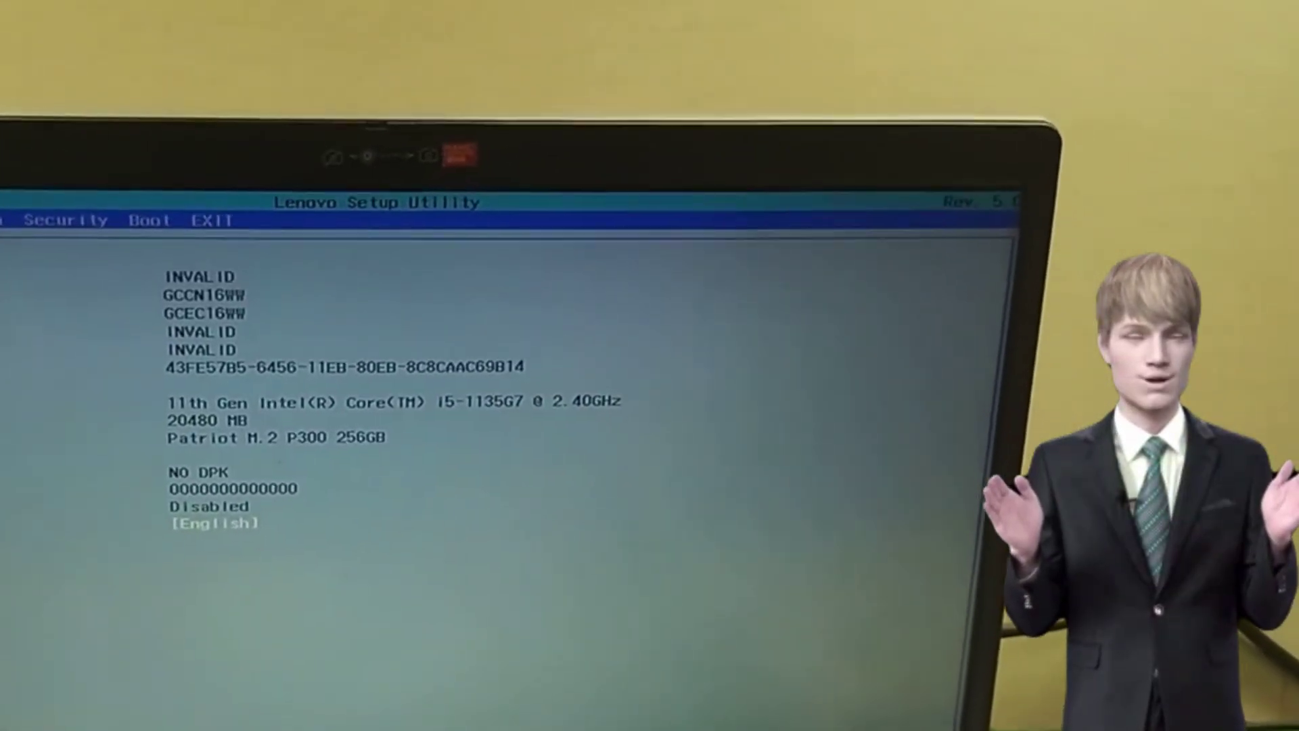
# - Exit Lenovo Setup Utility with changes saved, rebooting from the USB drive
pyautogui.press('Right')
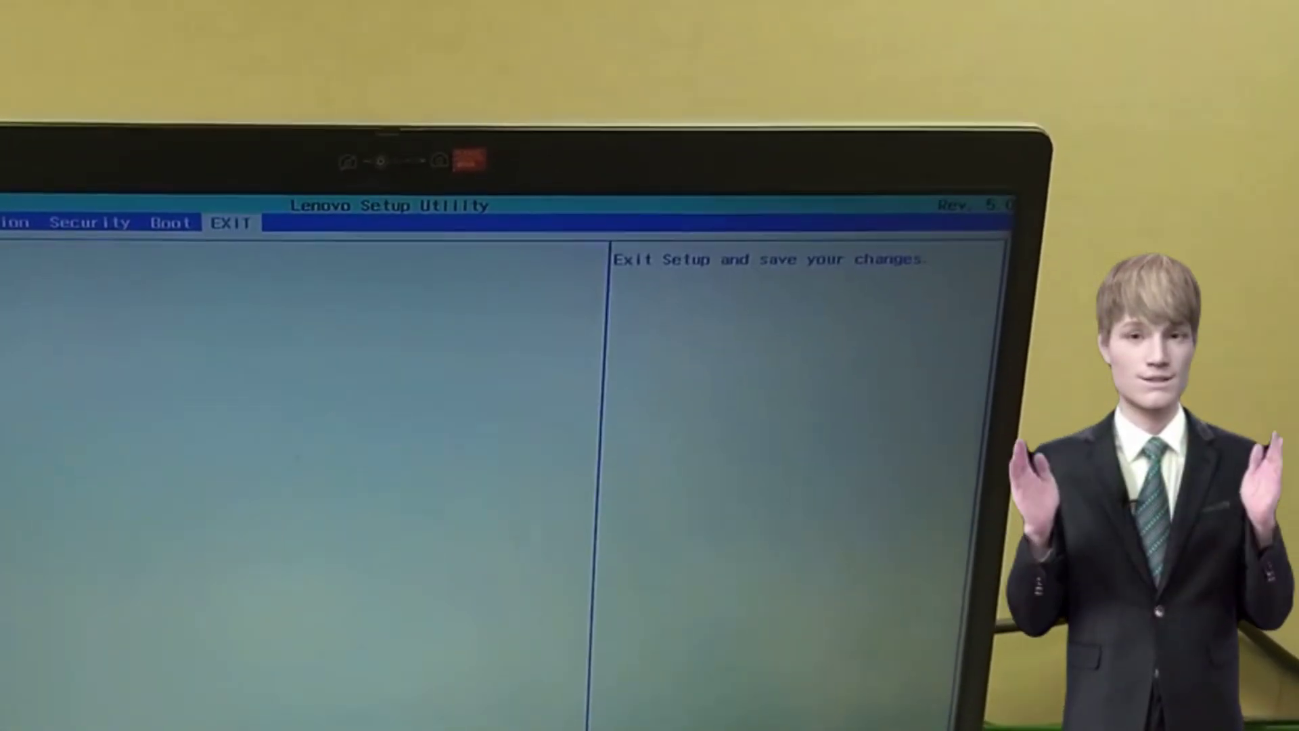
pyautogui.press('Return')
pyautogui.press('Return')
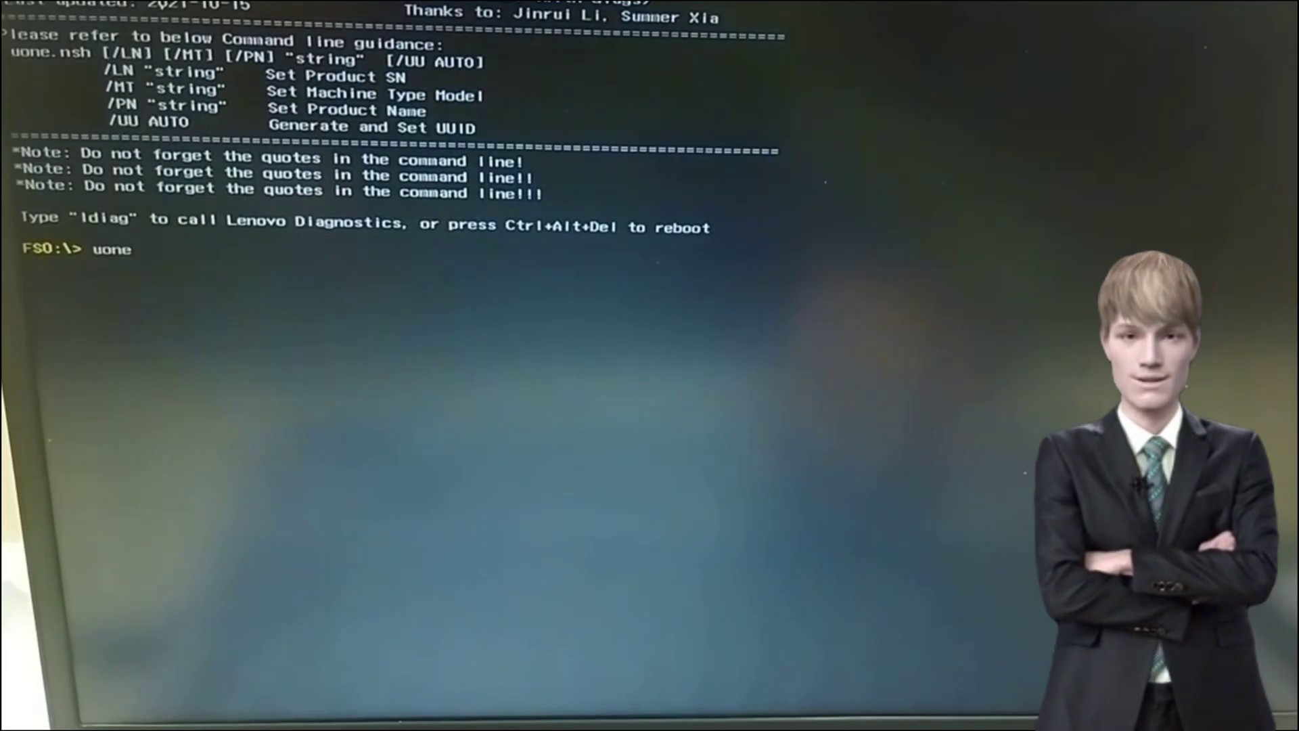
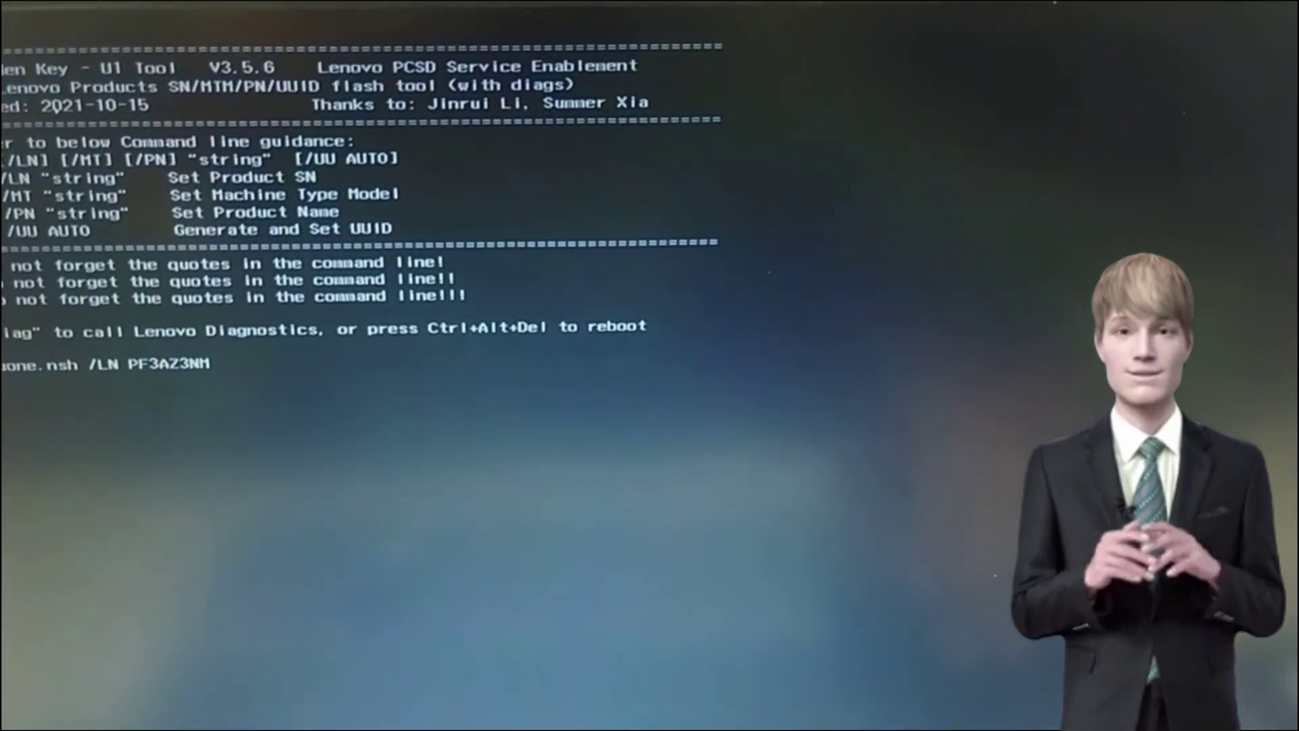
pyautogui.press('Return')
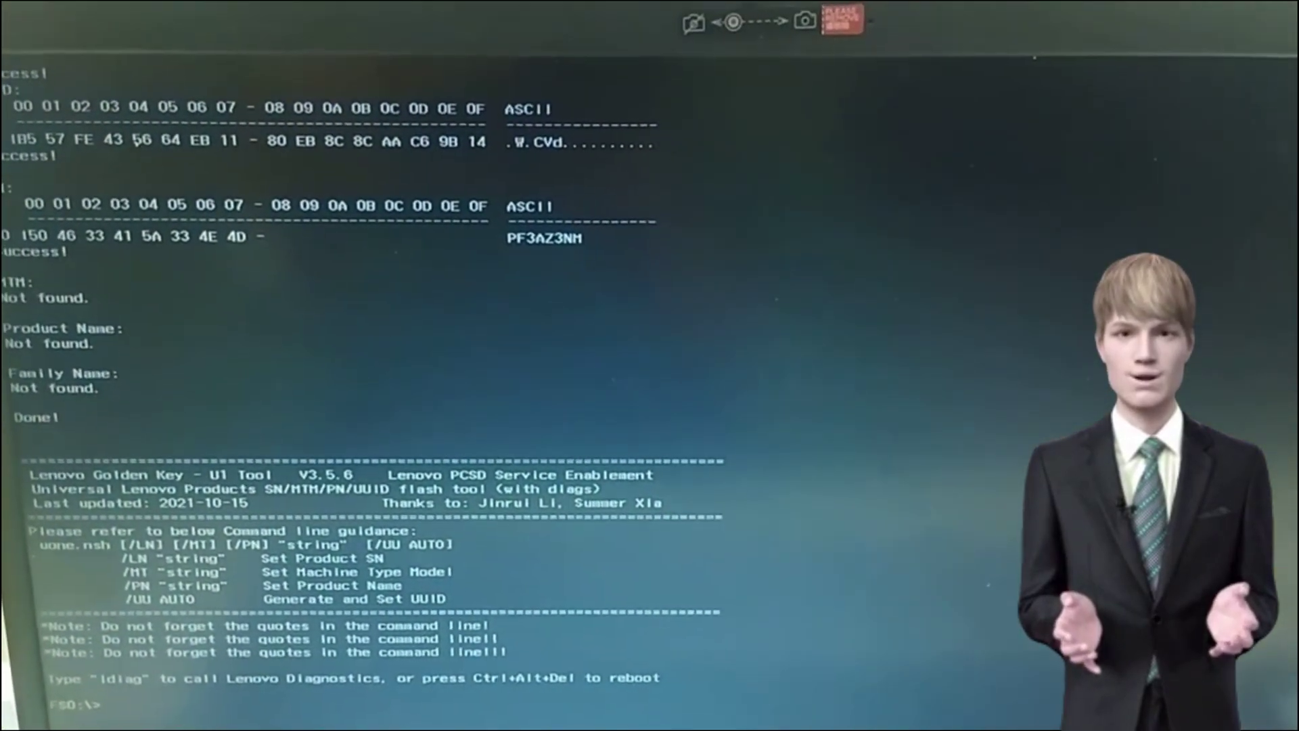
pyautogui.write('UONE')
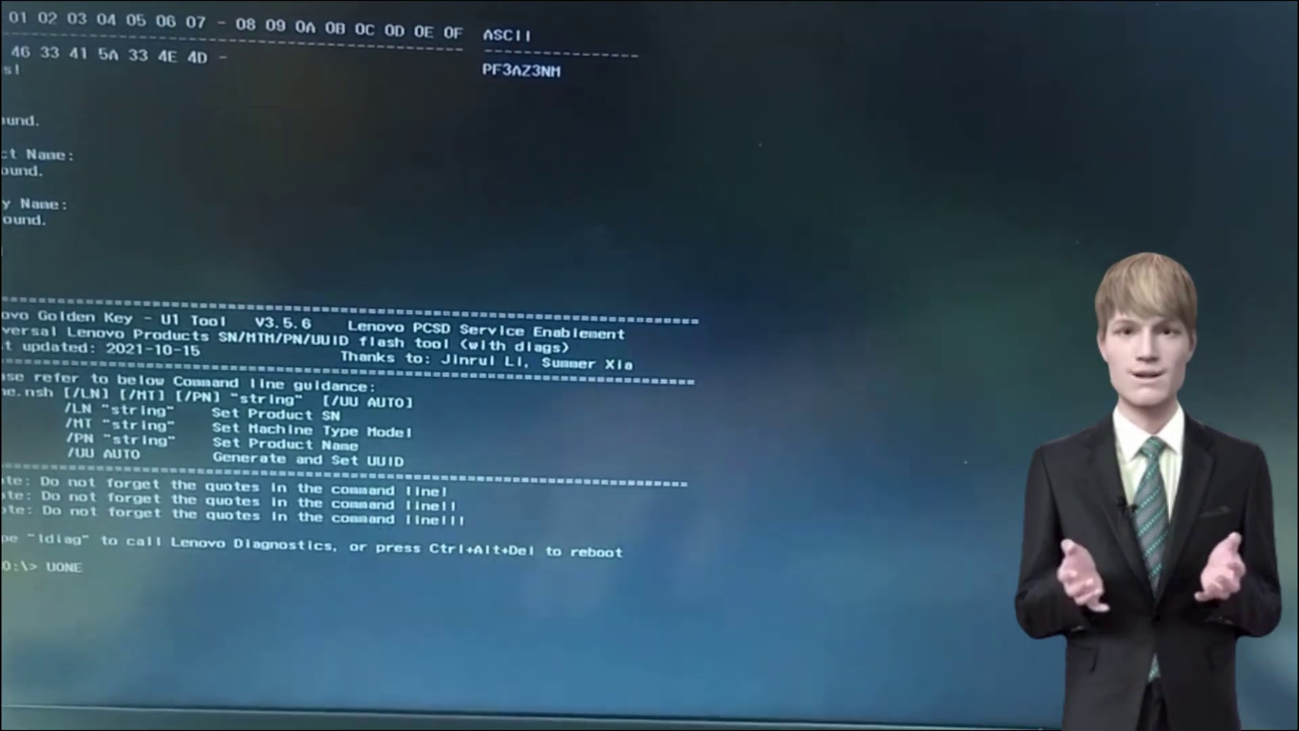
pyautogui.write('.NS')
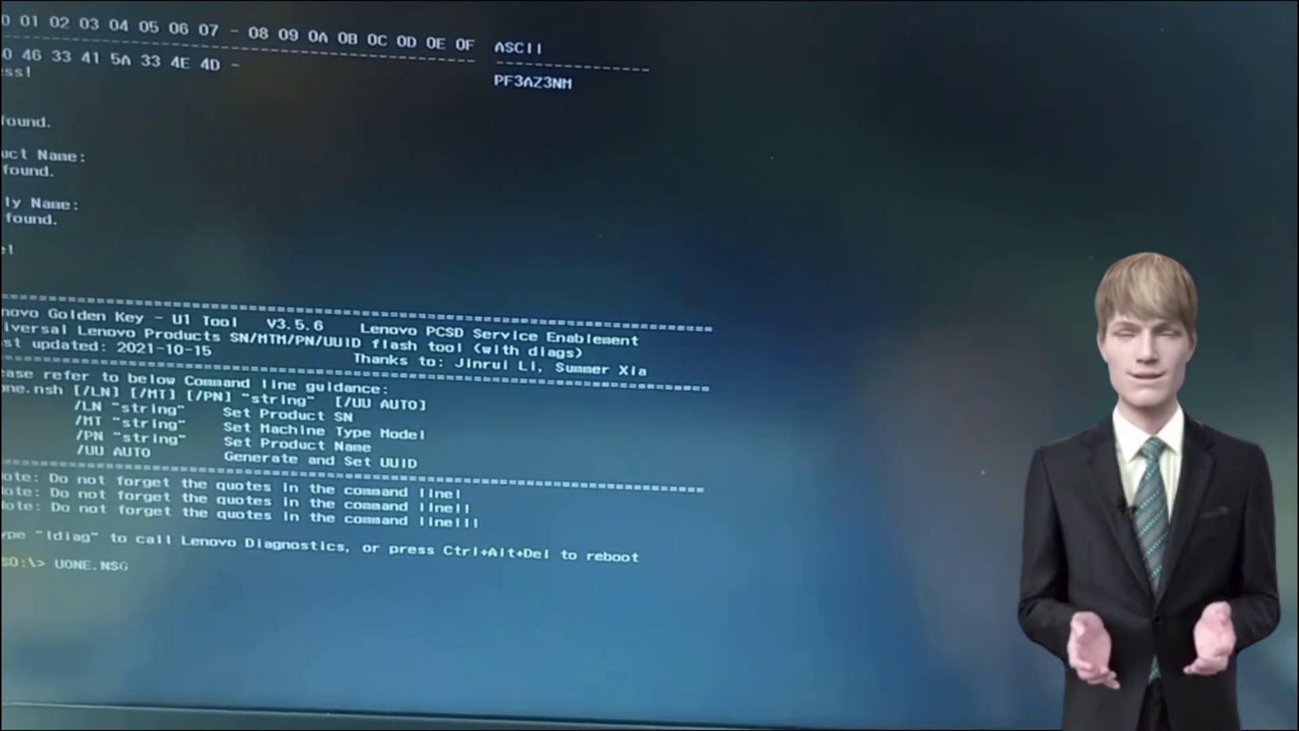
pyautogui.write('H /MT')
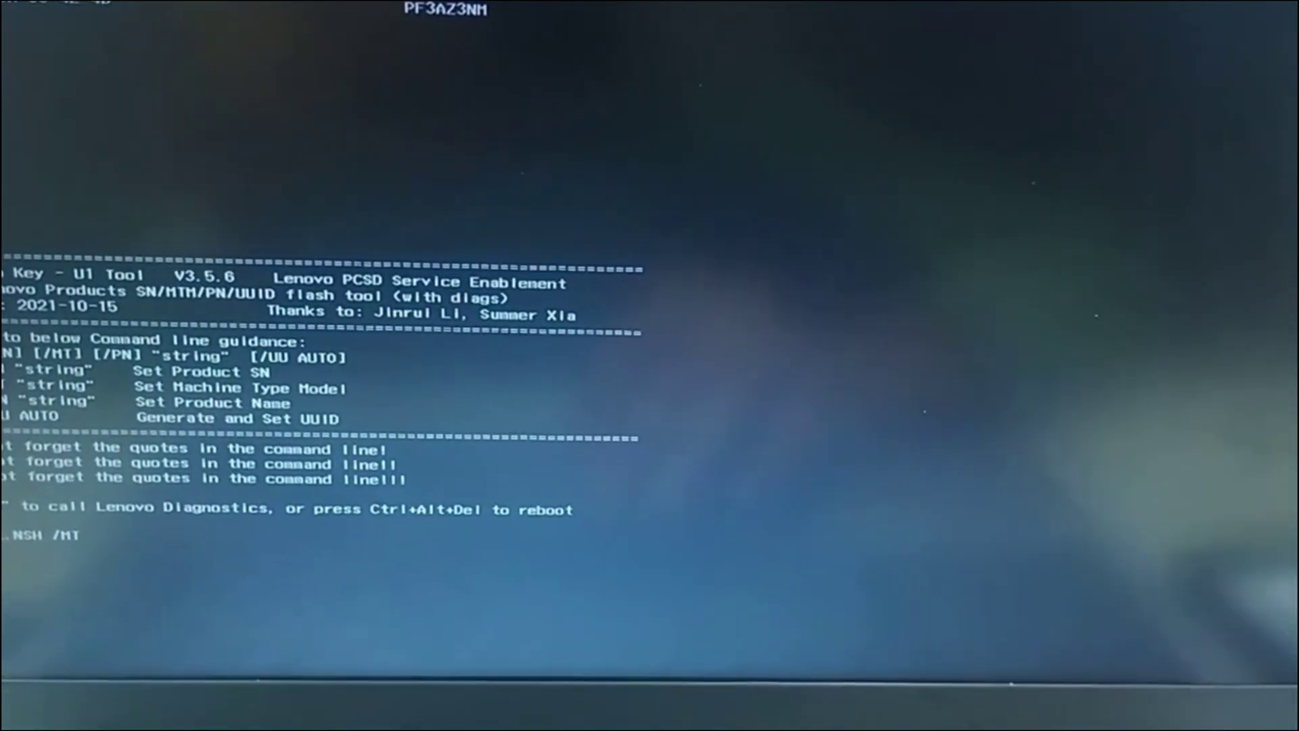
pyautogui.write(' 81')
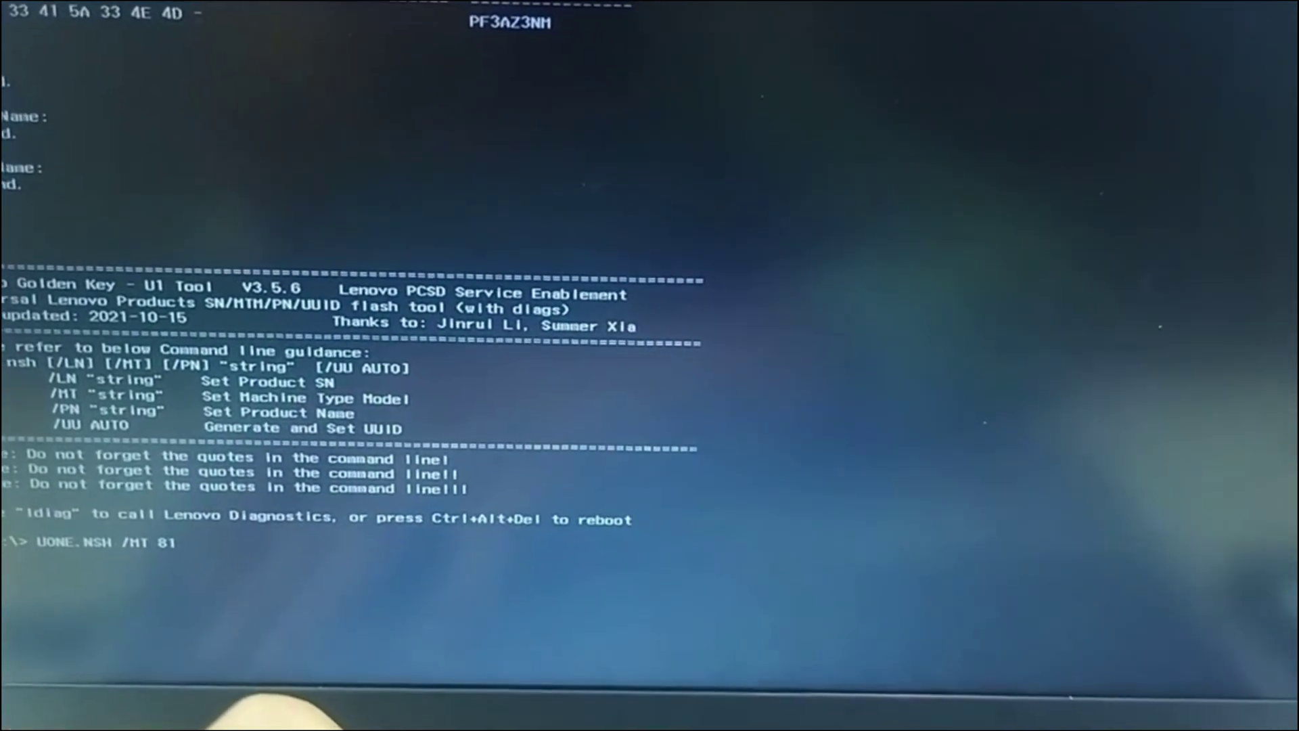
pyautogui.write('X800')
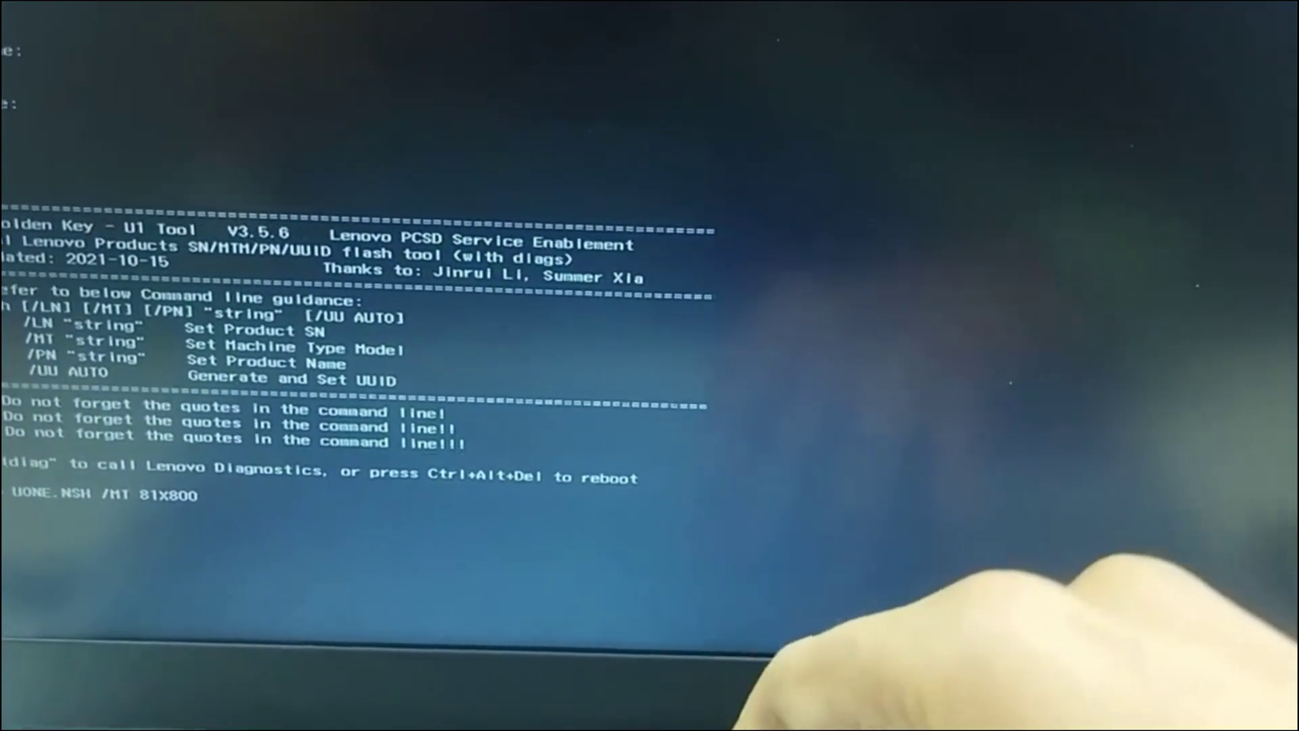
pyautogui.write('99AK')
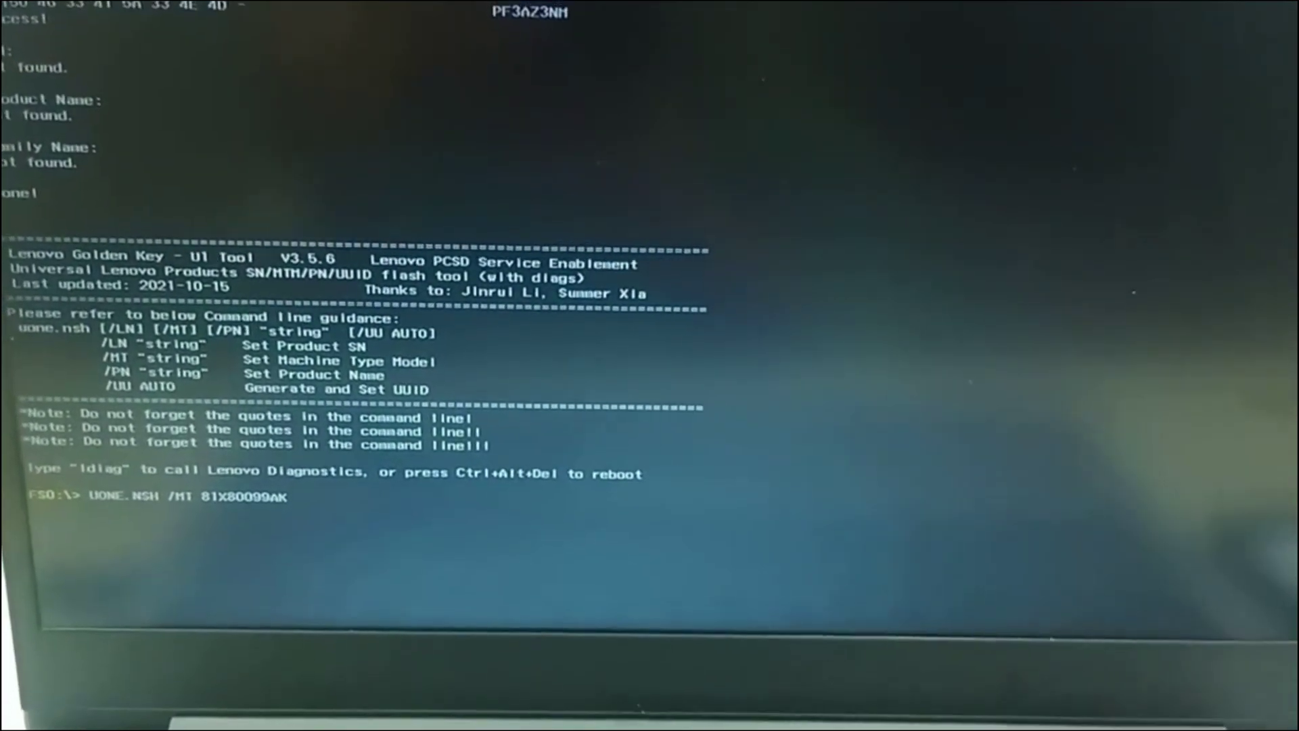
# - Run UONE.NSH /MT 81X80099AK to flash machine type model 81X80099AK
pyautogui.press('Return')
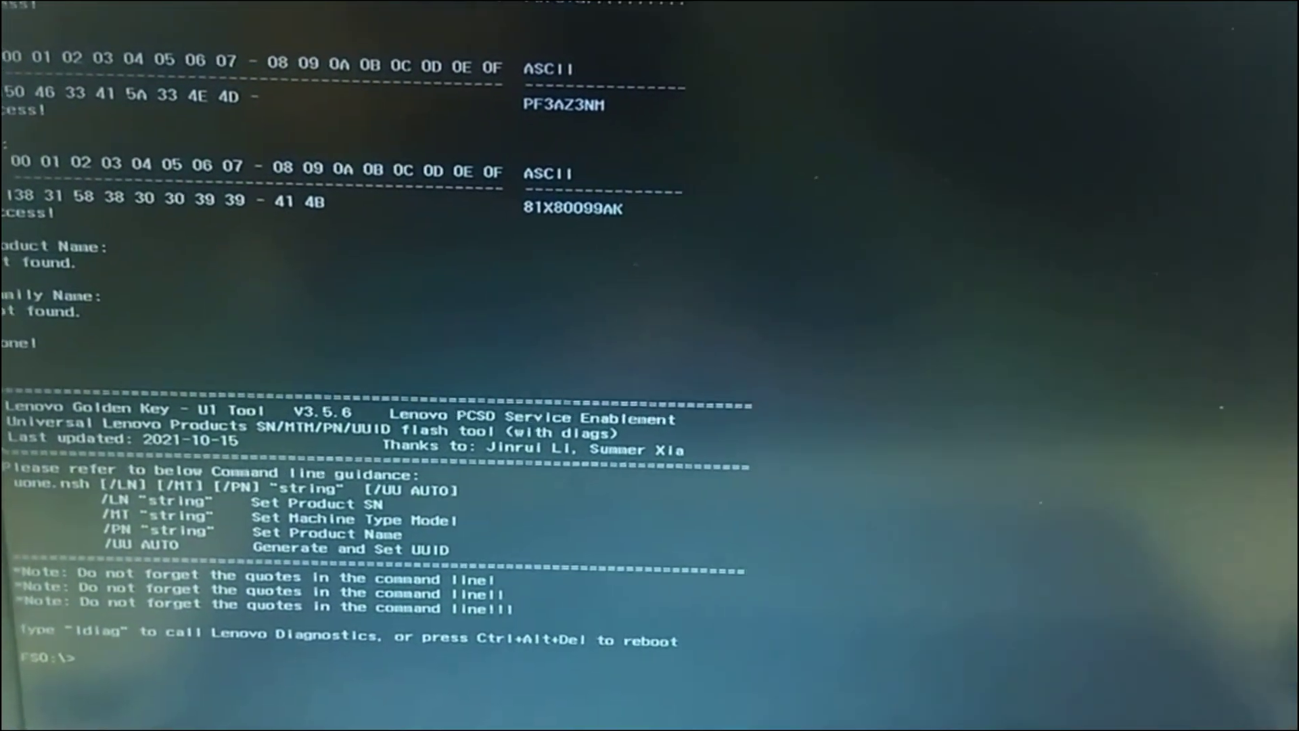
pyautogui.write('UONE.NSH /PN IdeaP')
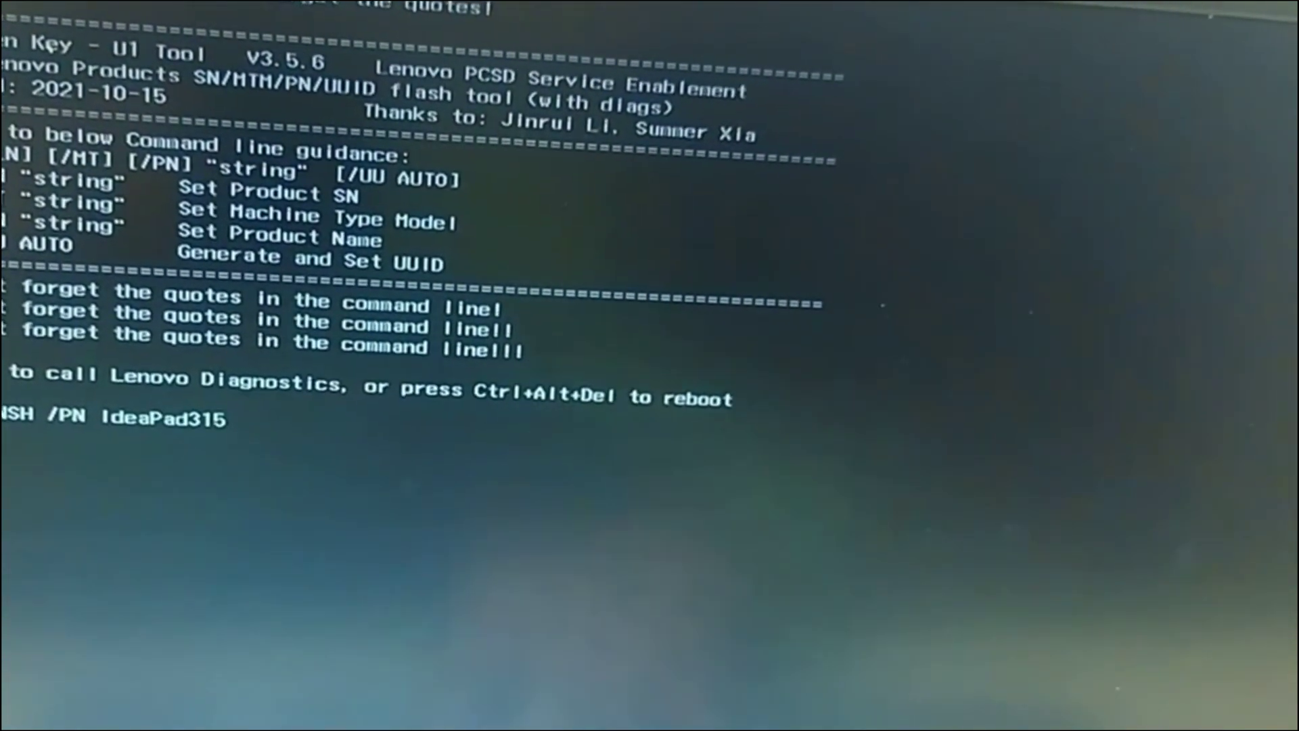
# - Correct the typos and run UONE.NSH /PN IdeaPad315ITL05 to flash the product name
pyautogui.press('BackSpace')
pyautogui.press('BackSpace')
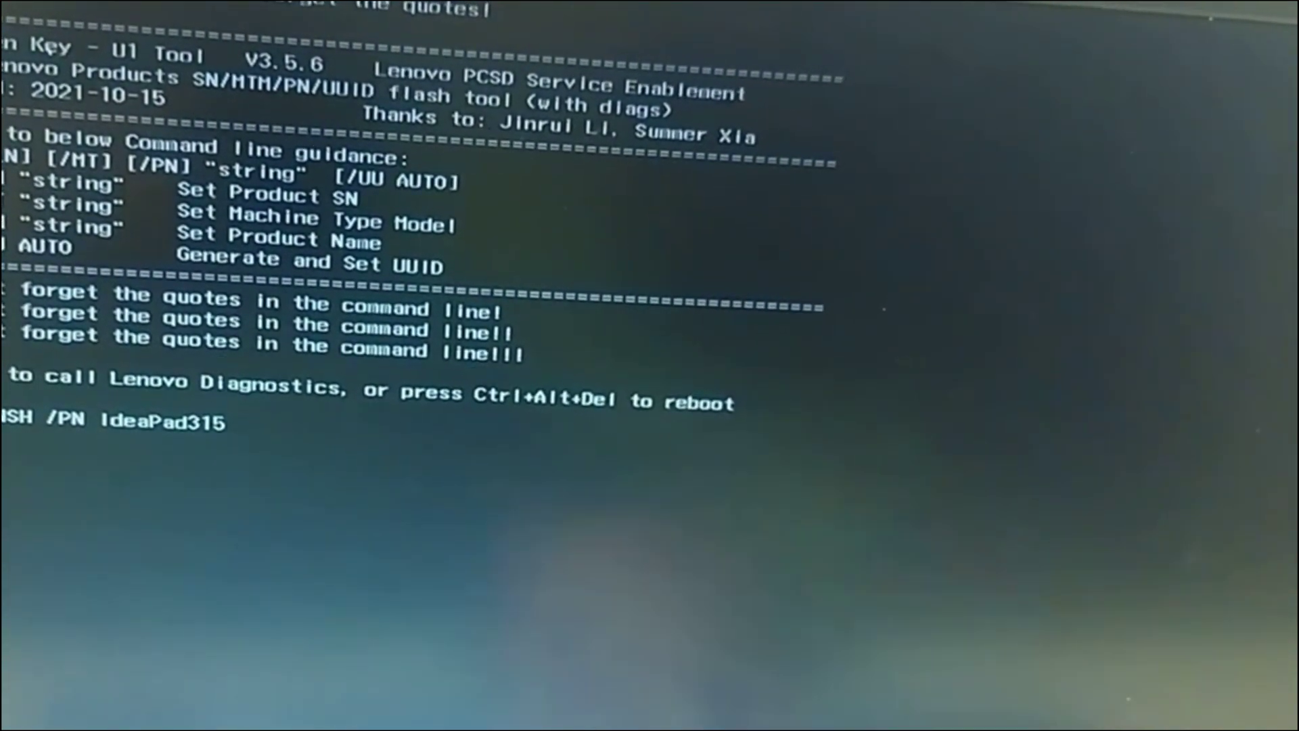
pyautogui.write('L05')
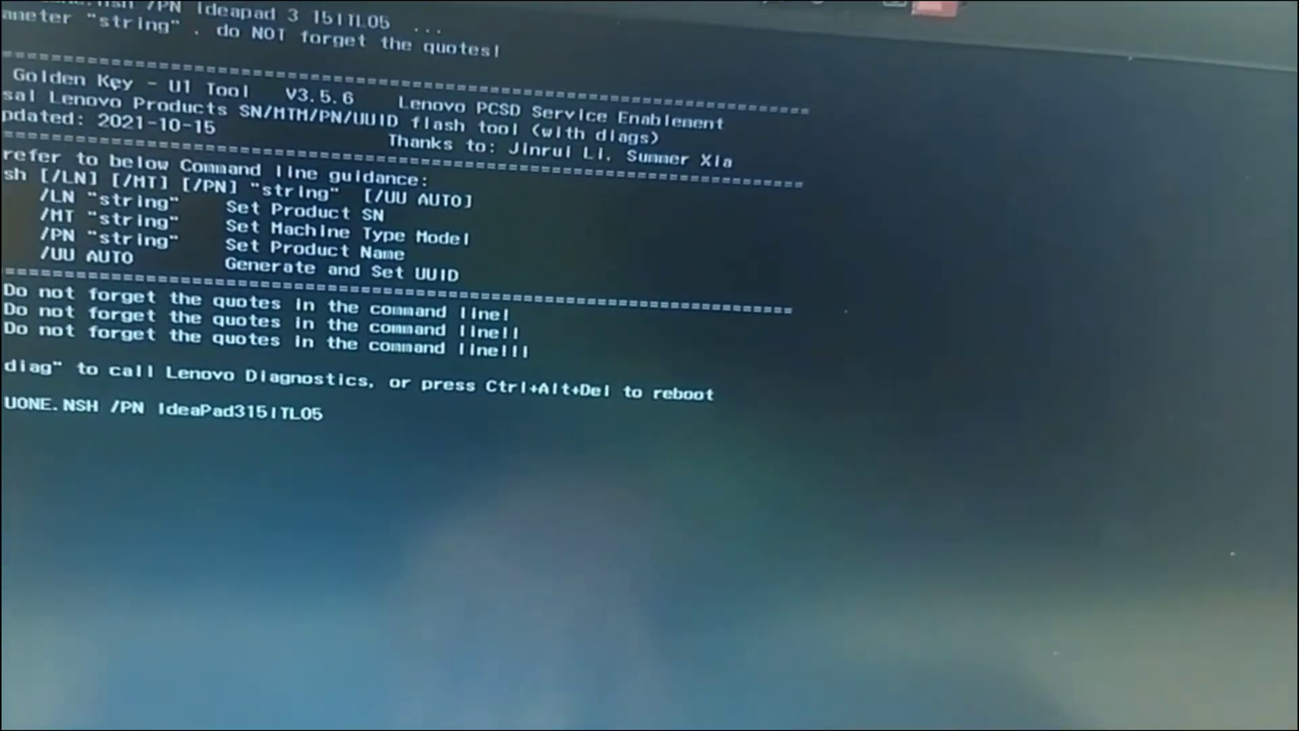
pyautogui.press('Return')
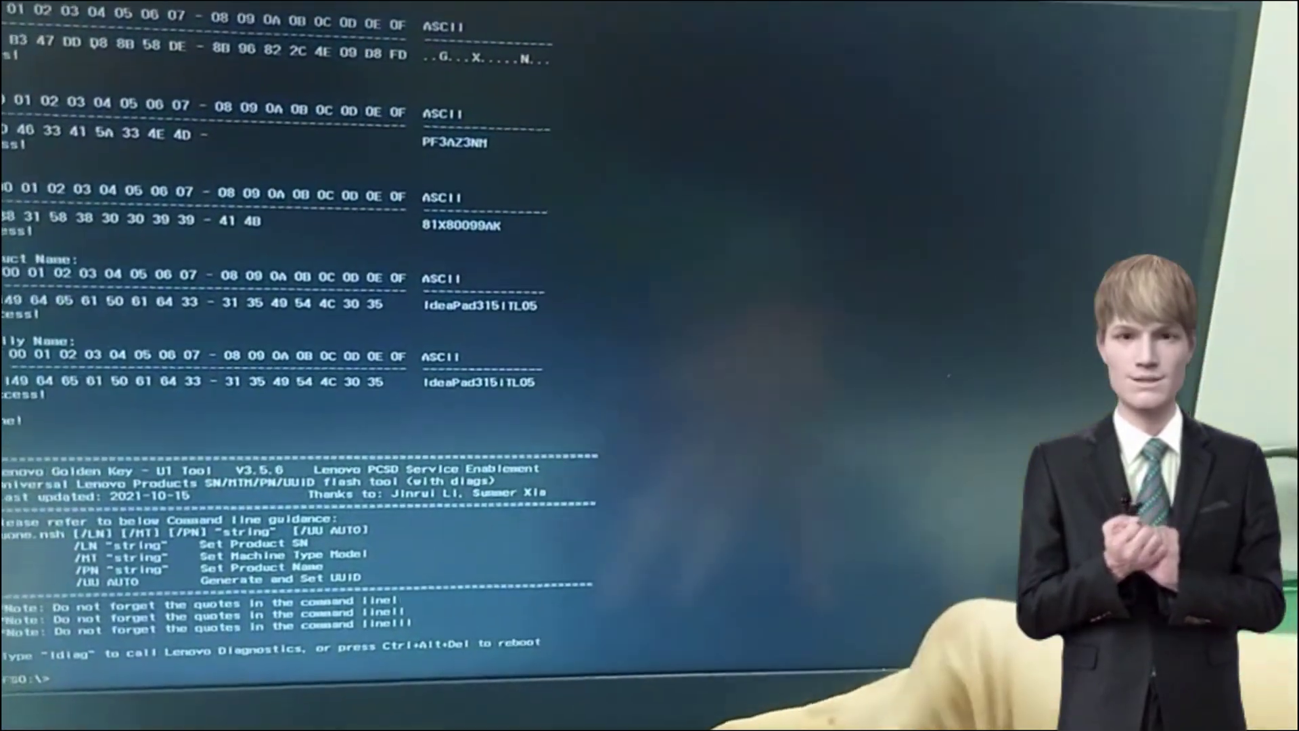
# - Reboot the laptop with Ctrl+Alt+Del after flashing all identifiers
pyautogui.hotkey('ctrl', 'alt', 'Delete')
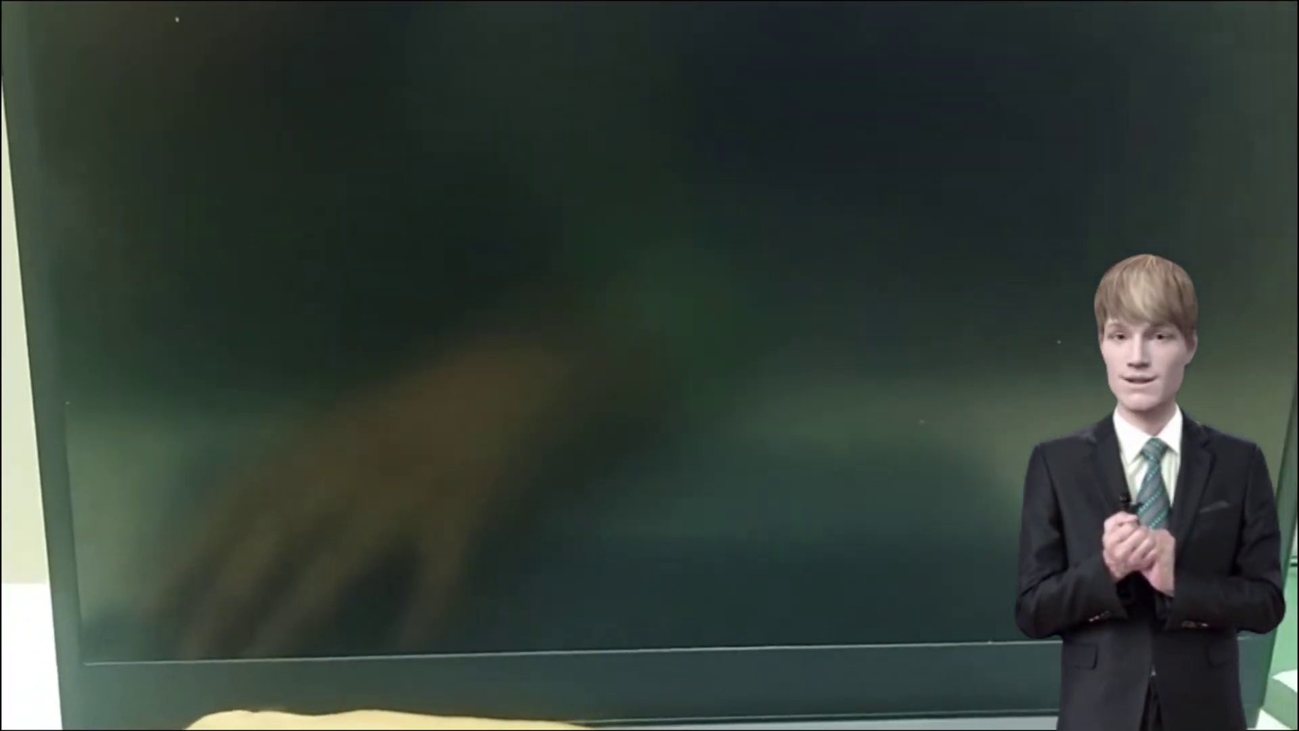